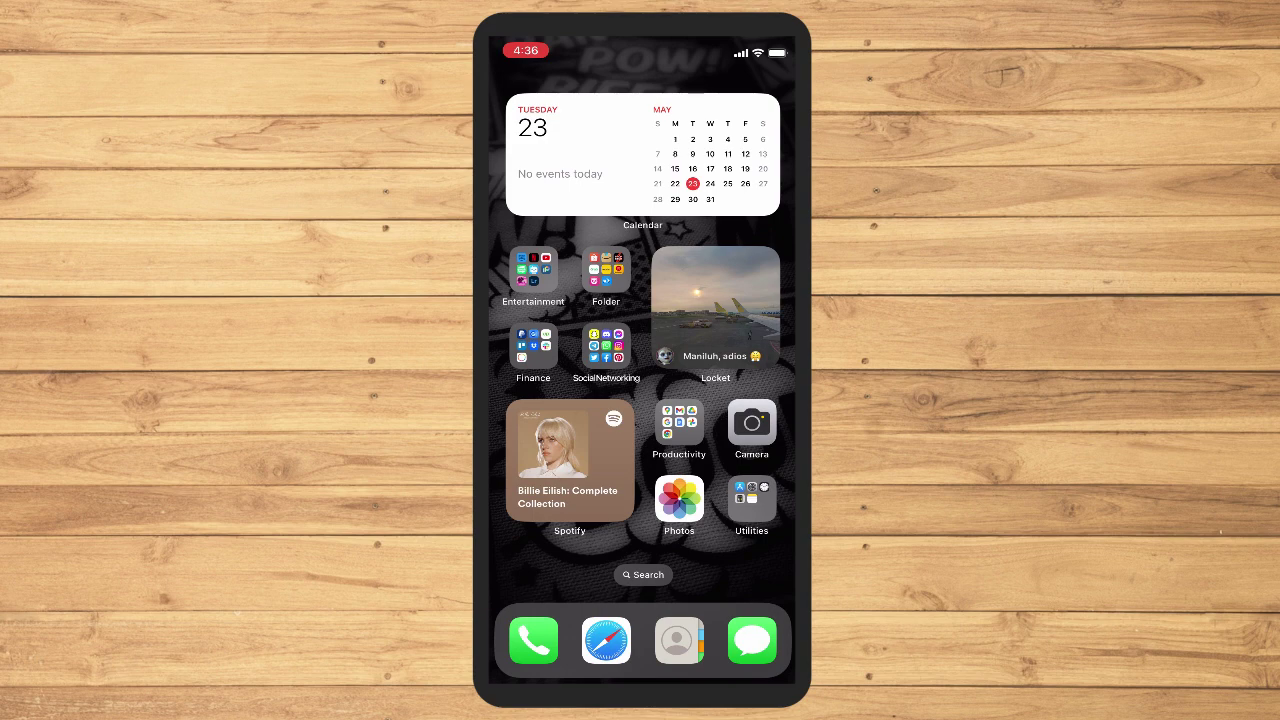
- Search the App Store for 'whatsa' and open the WhatsApp Messenger listing
{"action": "left_click", "coordinate": [751, 500]}
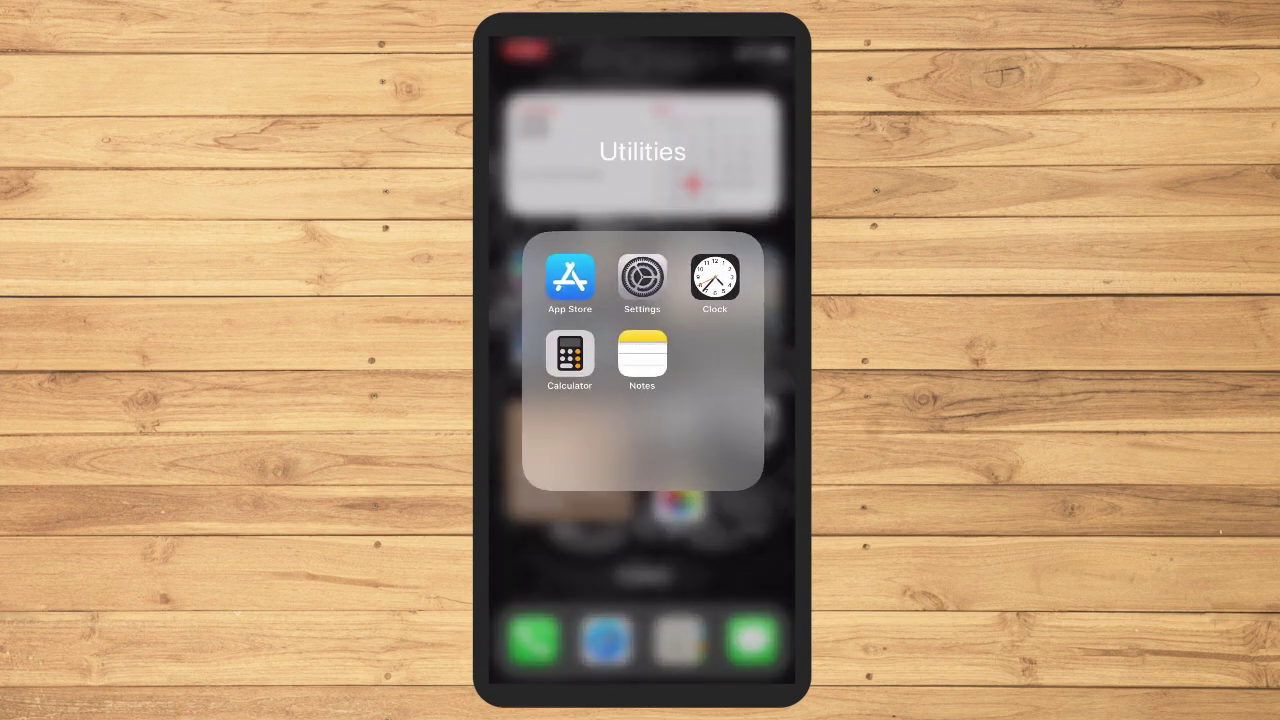
{"action": "left_click", "coordinate": [570, 277]}
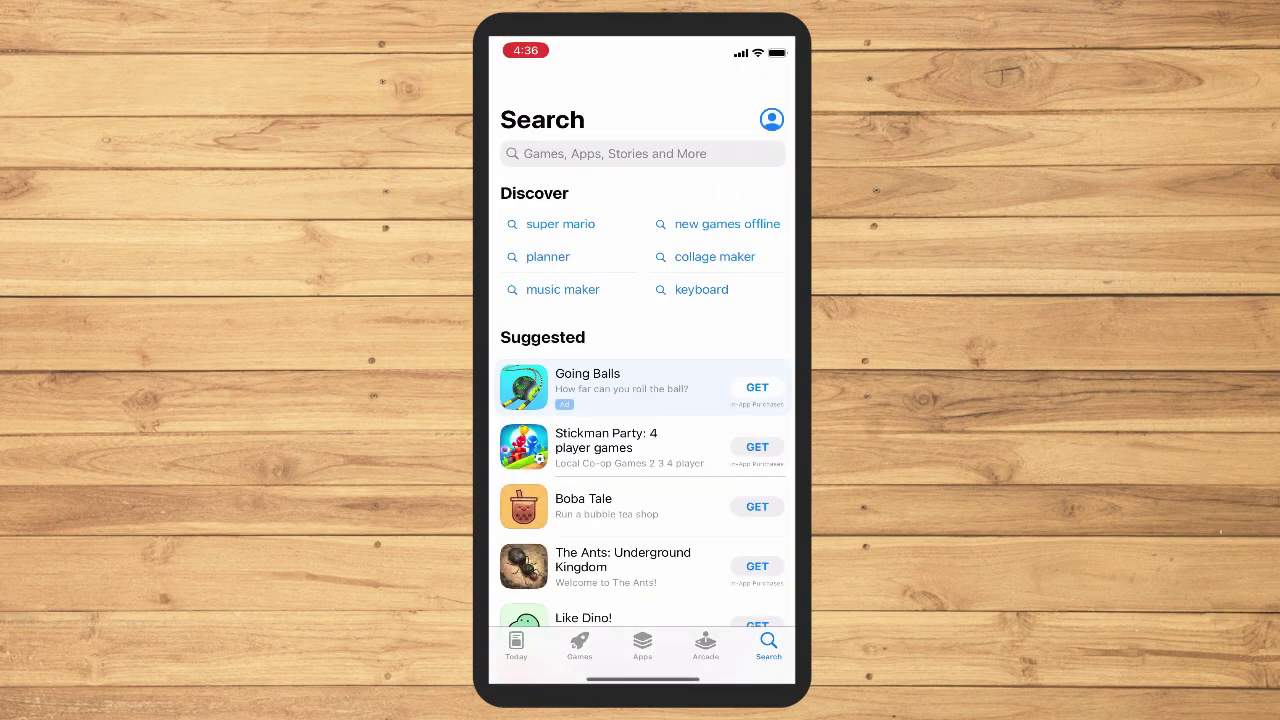
{"action": "left_click", "coordinate": [615, 153]}
{"action": "type", "text": "whatsa"}
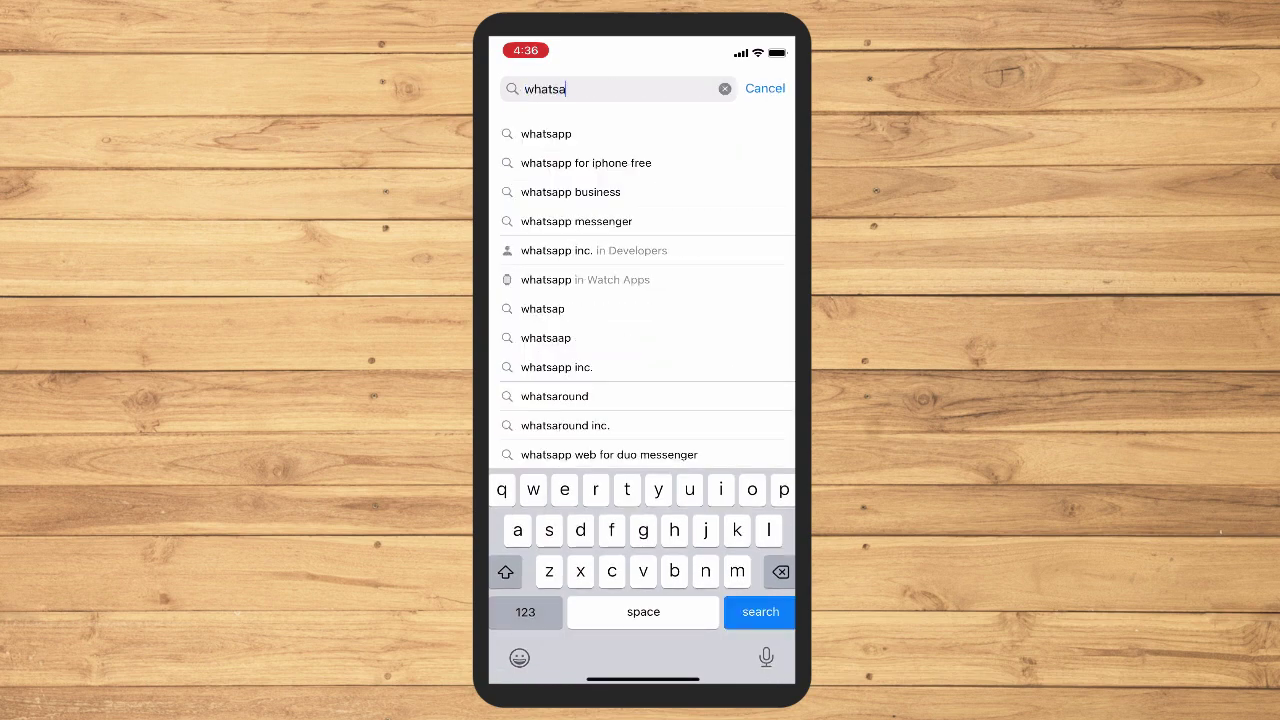
{"action": "left_click", "coordinate": [546, 133]}
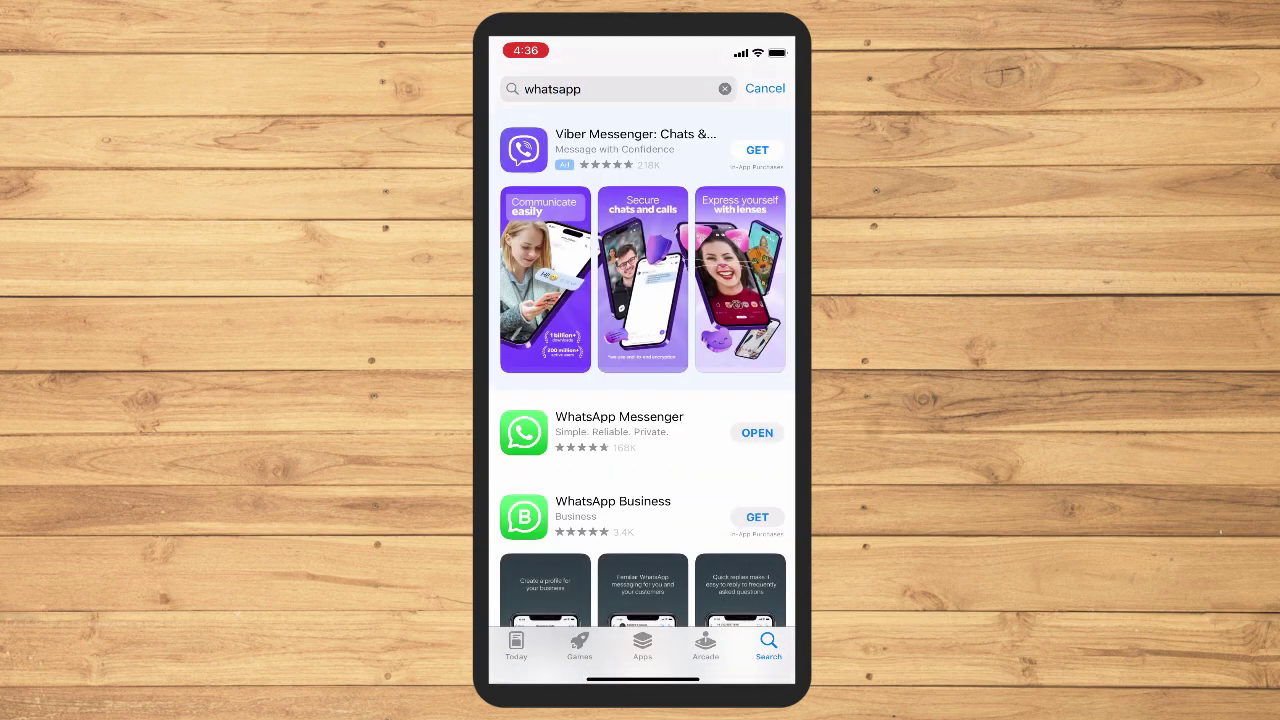
{"action": "left_click", "coordinate": [619, 430]}
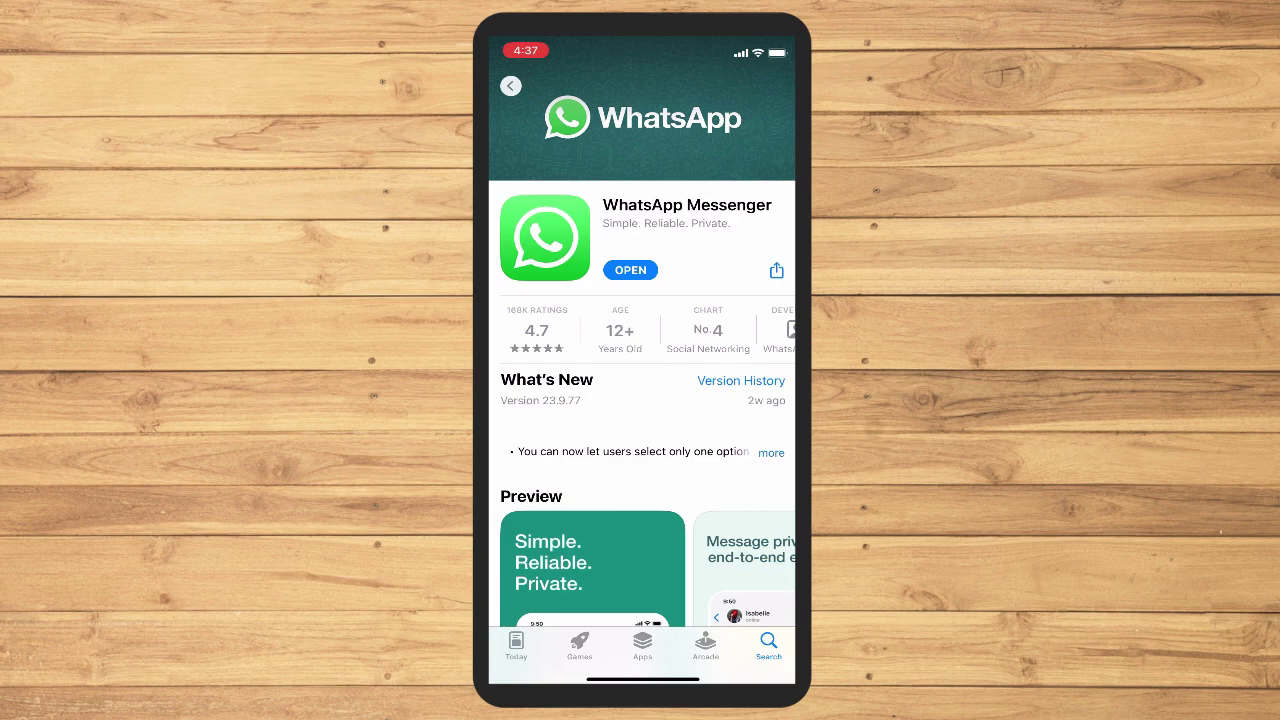
- Close the App Store and launch WhatsApp from the SocialNetworking folder
{"action": "left_click_drag", "start_coordinate": [643, 679], "coordinate": [643, 450]}
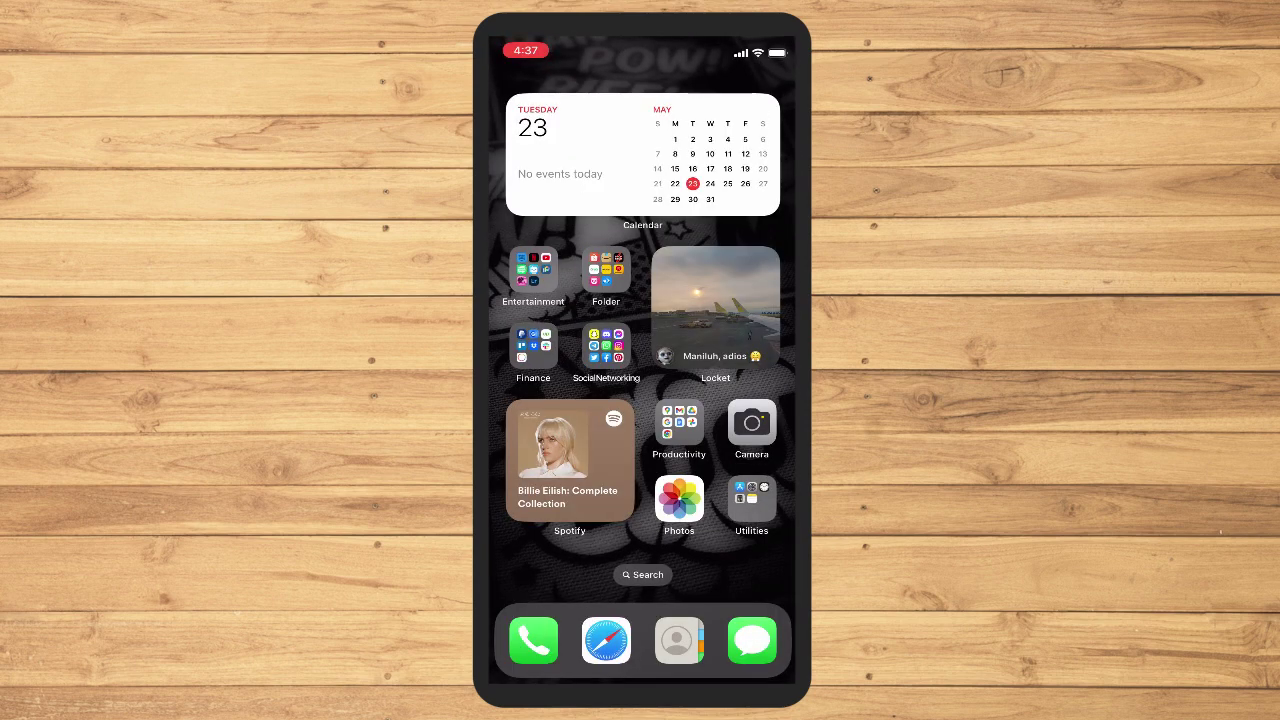
{"action": "left_click", "coordinate": [606, 347]}
{"action": "left_click", "coordinate": [640, 354]}
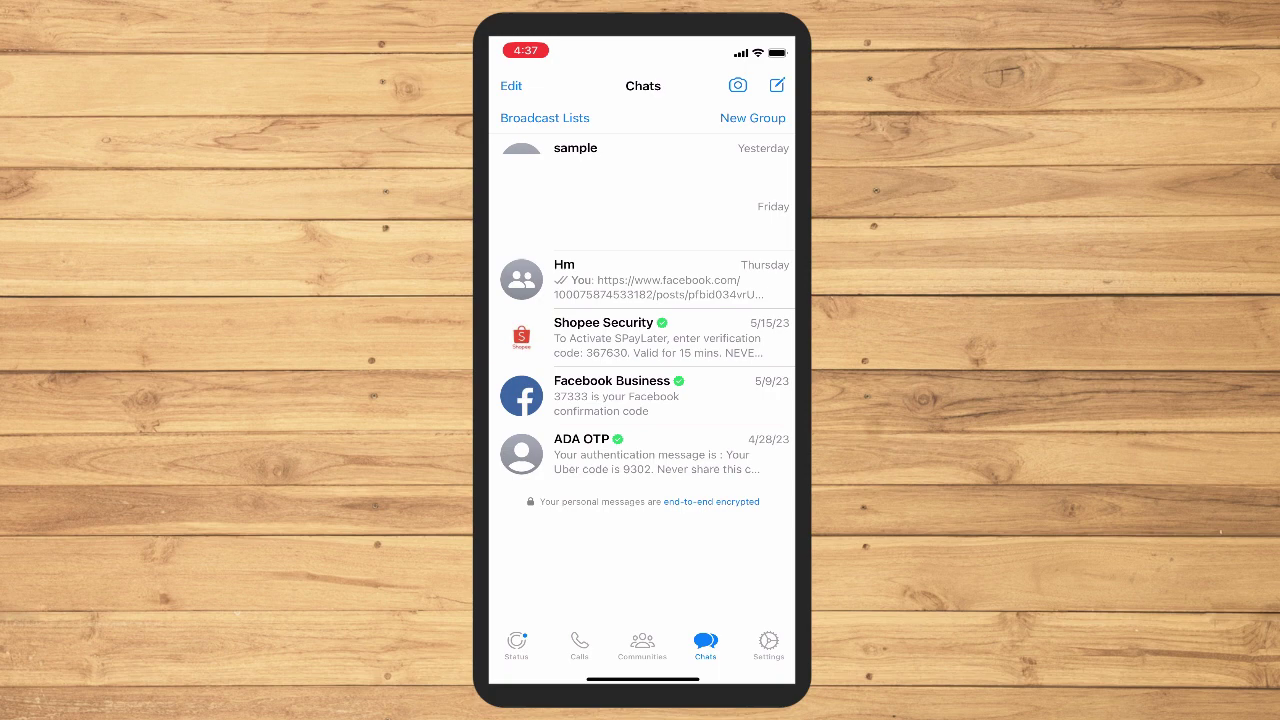
- Open the 'received po thank u very much' chat, view its Contact Info, then go back
{"action": "left_click", "coordinate": [640, 220]}
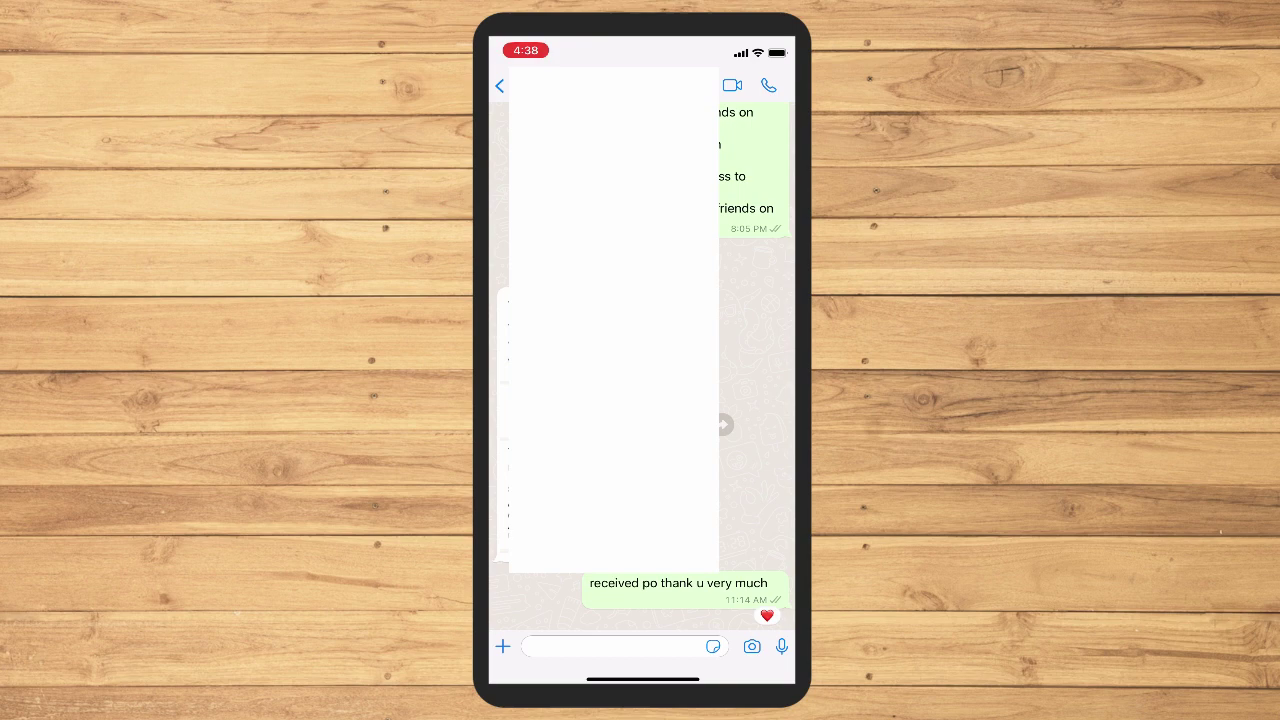
{"action": "left_click", "coordinate": [610, 85]}
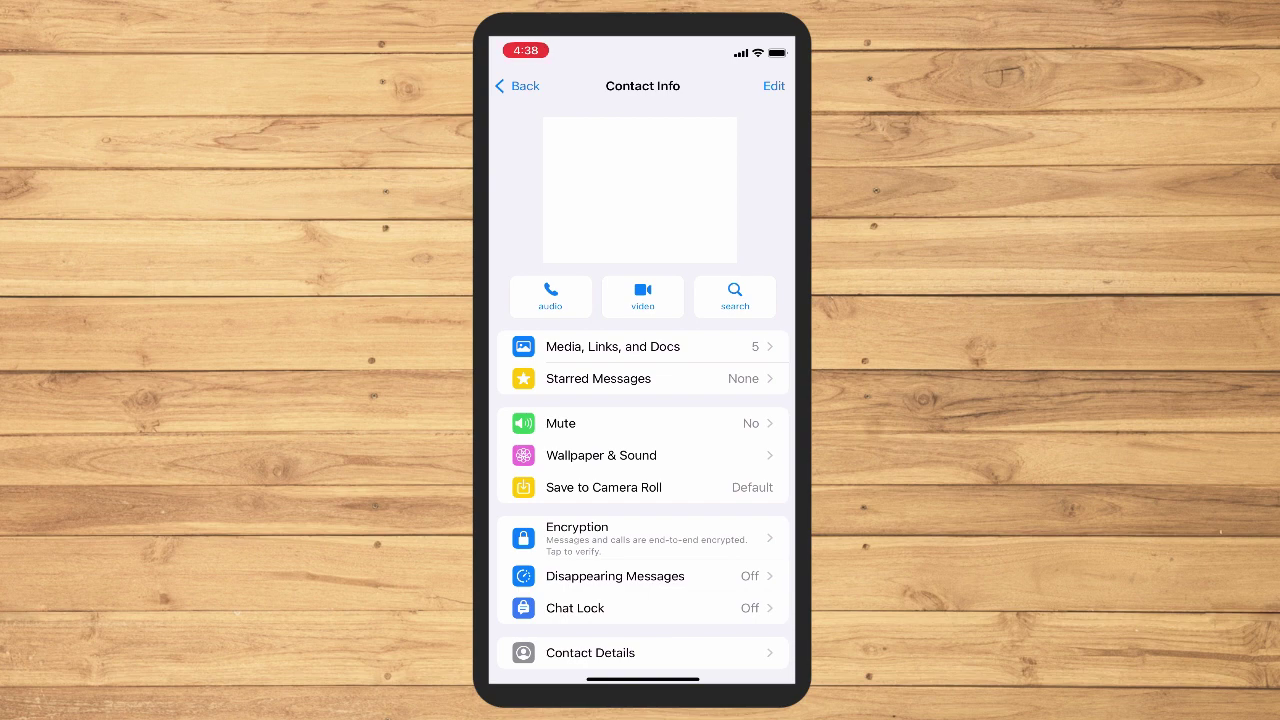
{"action": "left_click", "coordinate": [518, 85]}
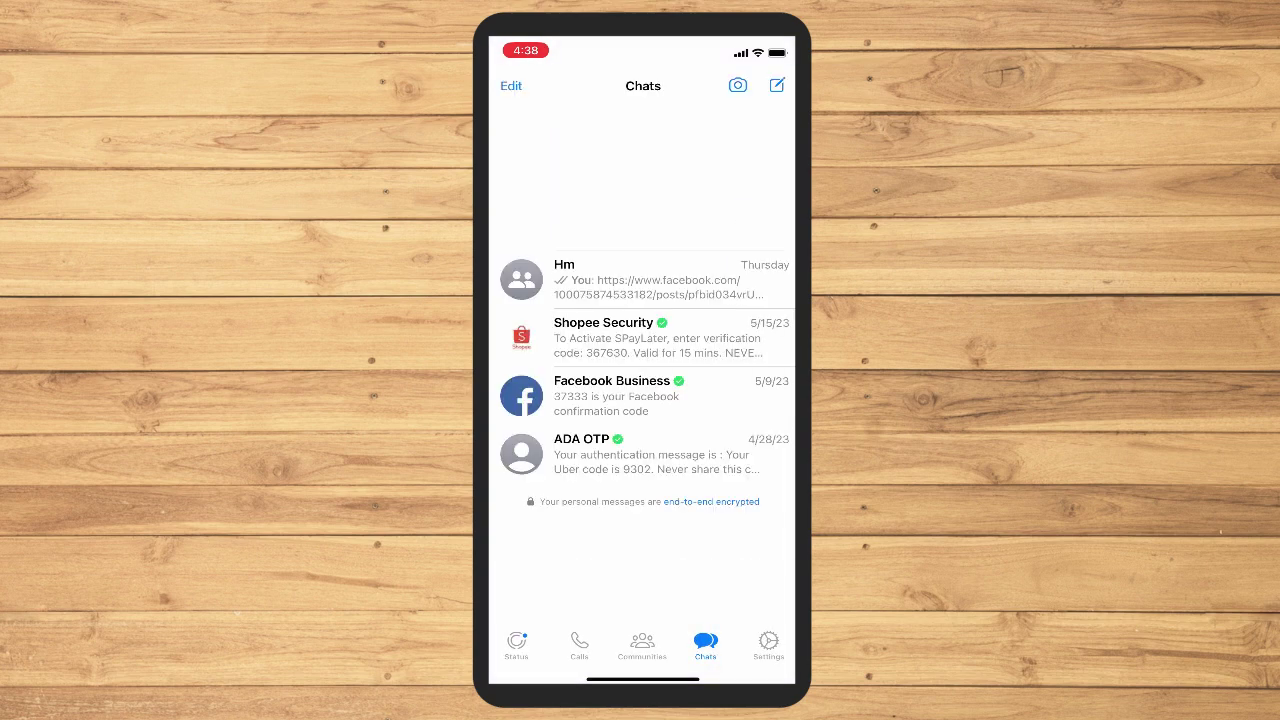
- Turn on Keep Chats Archived under Settings > Chats, returning to the main Settings page
{"action": "left_click", "coordinate": [768, 645]}
{"action": "scroll", "coordinate": [642, 384], "scroll_direction": "down", "scroll_amount": 2}
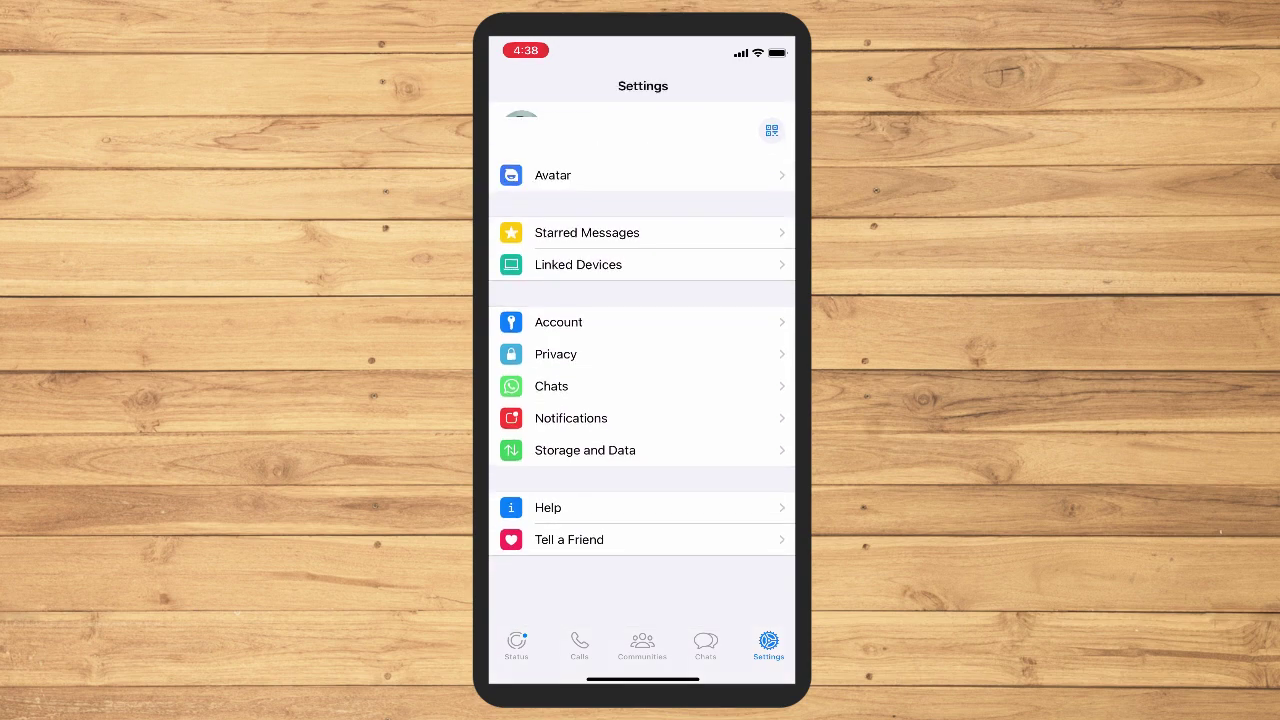
{"action": "left_click", "coordinate": [551, 386]}
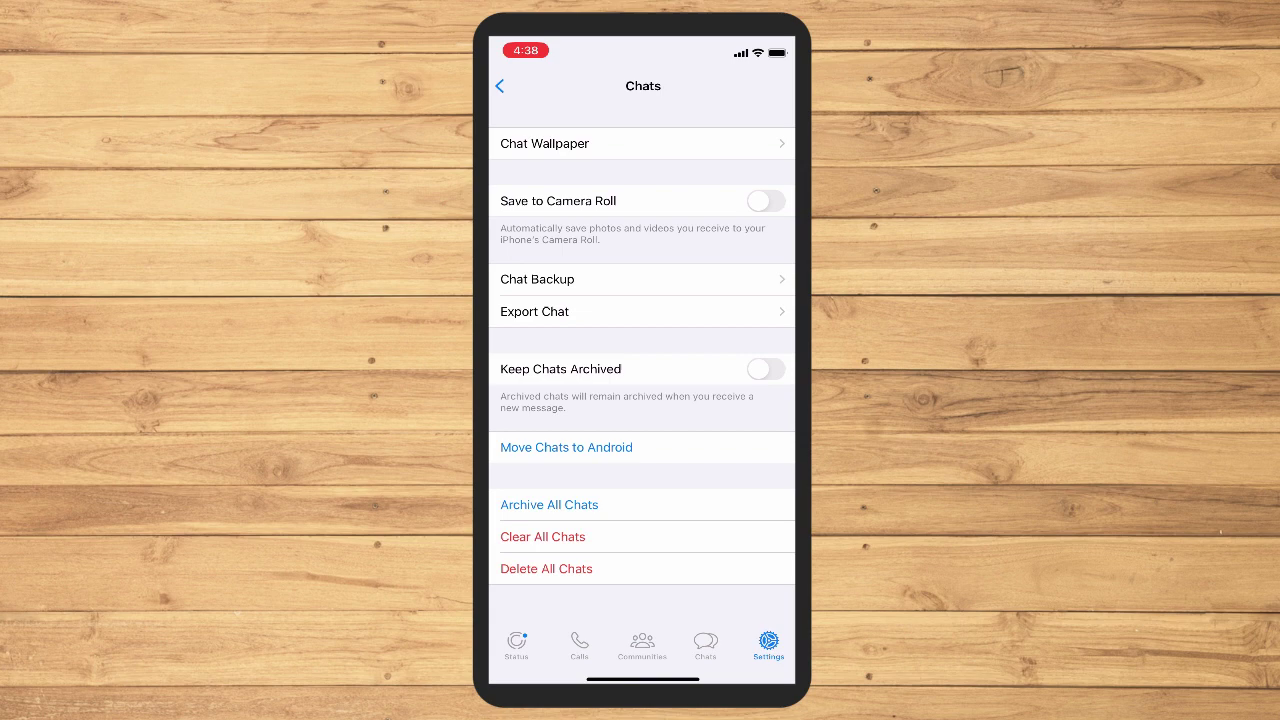
{"action": "left_click", "coordinate": [766, 369]}
{"action": "left_click", "coordinate": [499, 86]}
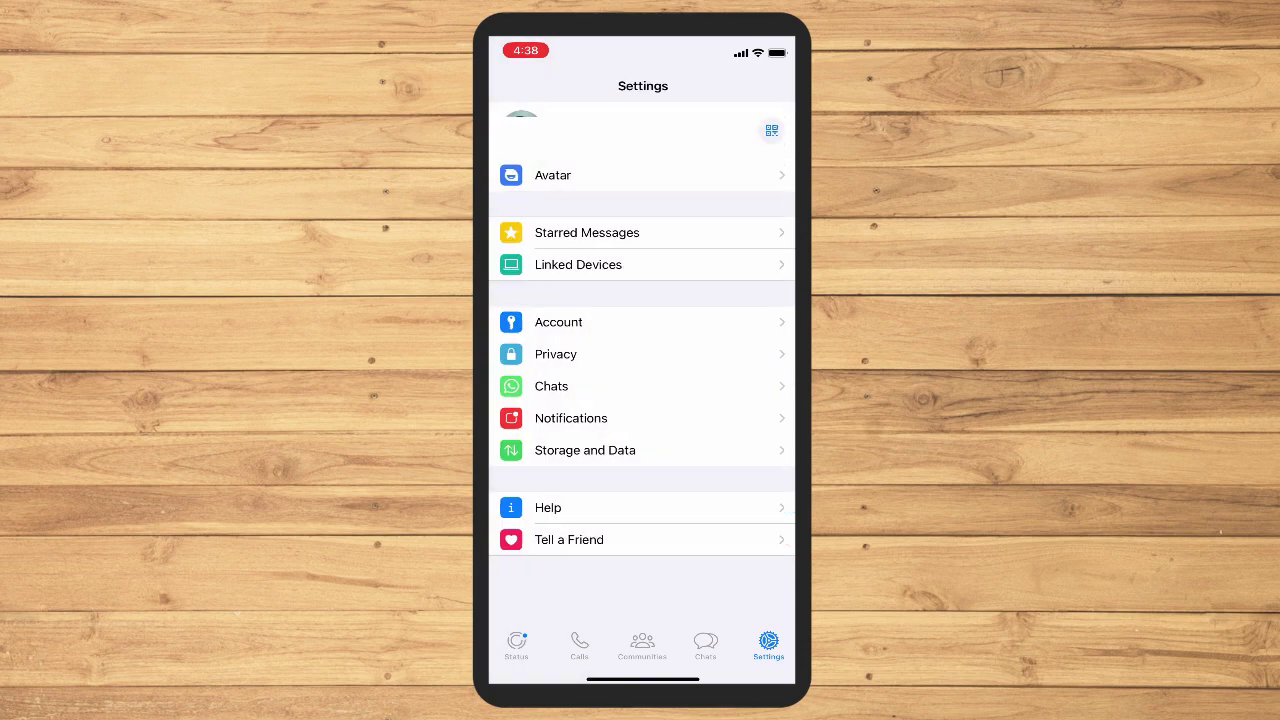
- Reopen the chat and set its mute duration to Always from Contact Info
{"action": "left_click", "coordinate": [705, 645]}
{"action": "left_click", "coordinate": [640, 255]}
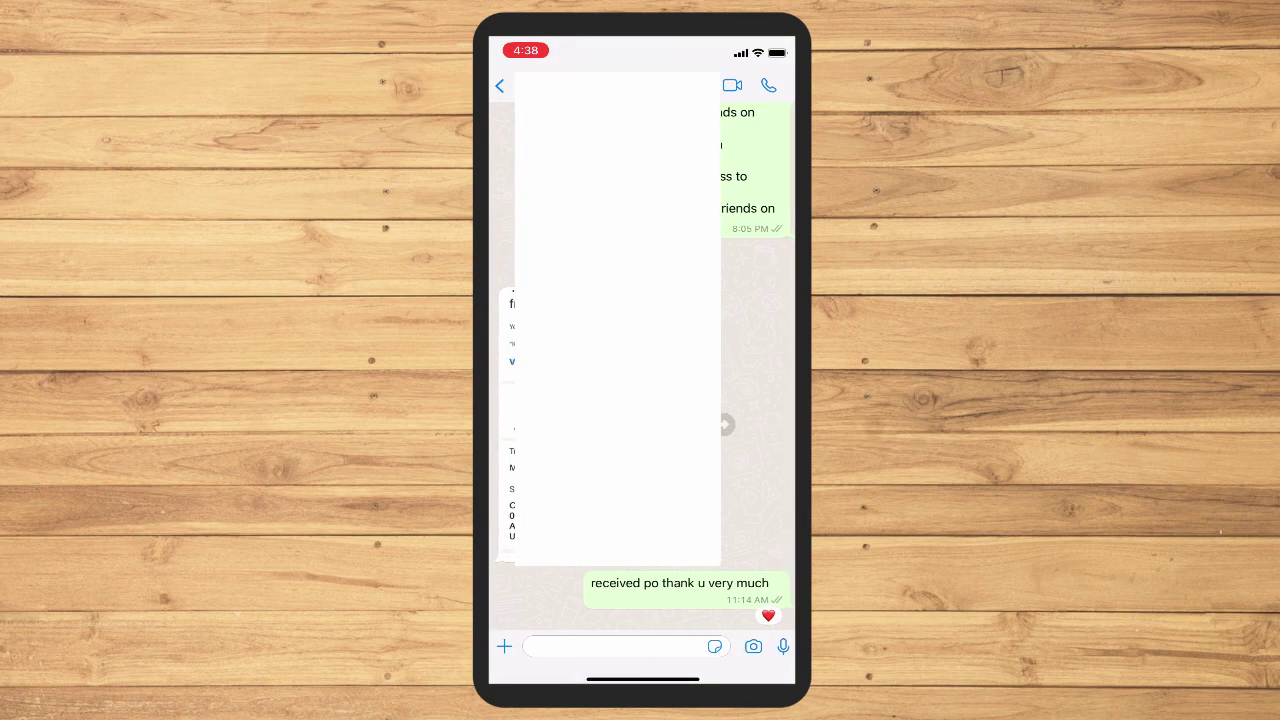
{"action": "left_click", "coordinate": [643, 86]}
{"action": "scroll", "coordinate": [643, 450], "scroll_direction": "down", "scroll_amount": 3}
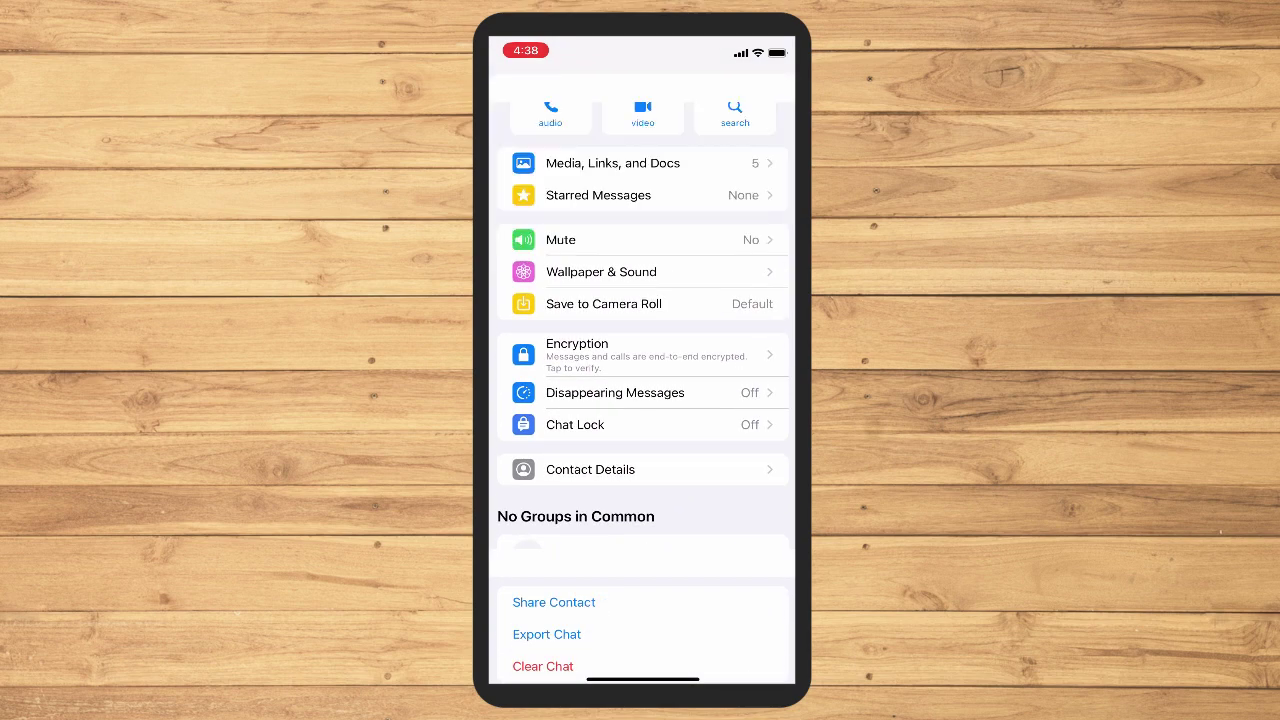
{"action": "left_click", "coordinate": [600, 240]}
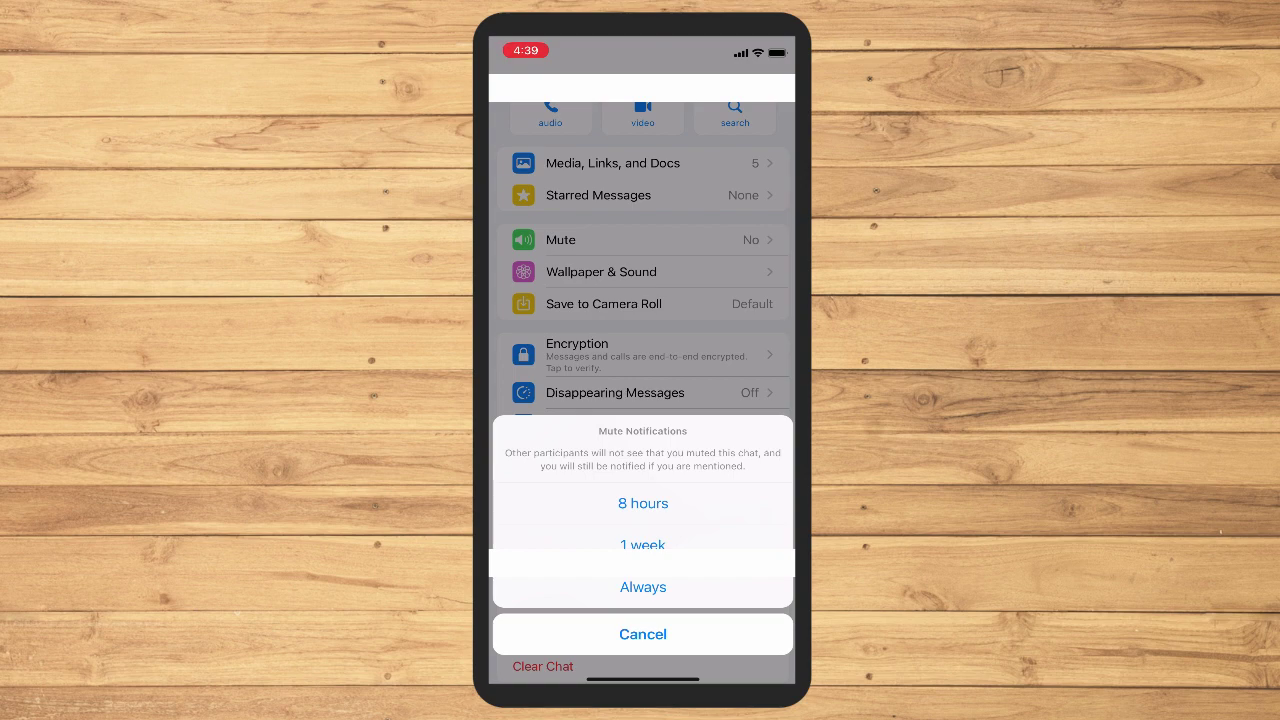
{"action": "left_click", "coordinate": [643, 587]}
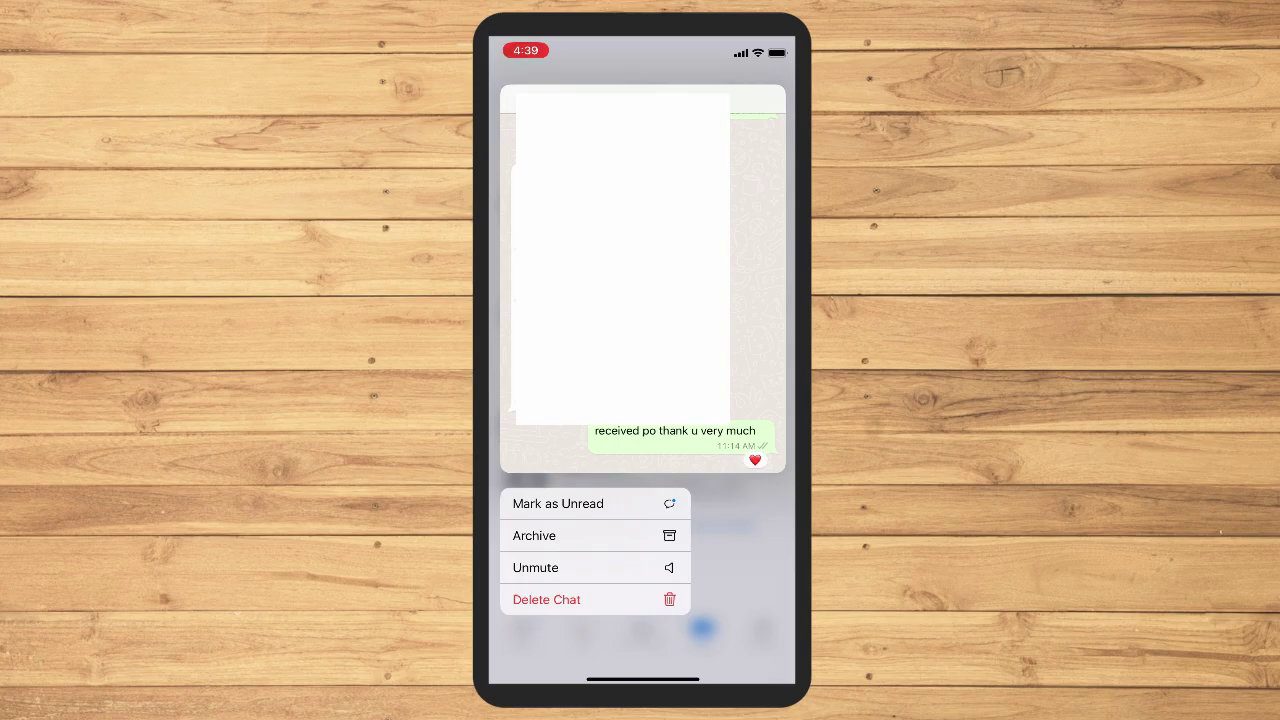
- Choose Archive from the muted chat's context menu in the Chats list
{"action": "left_click", "coordinate": [534, 535]}
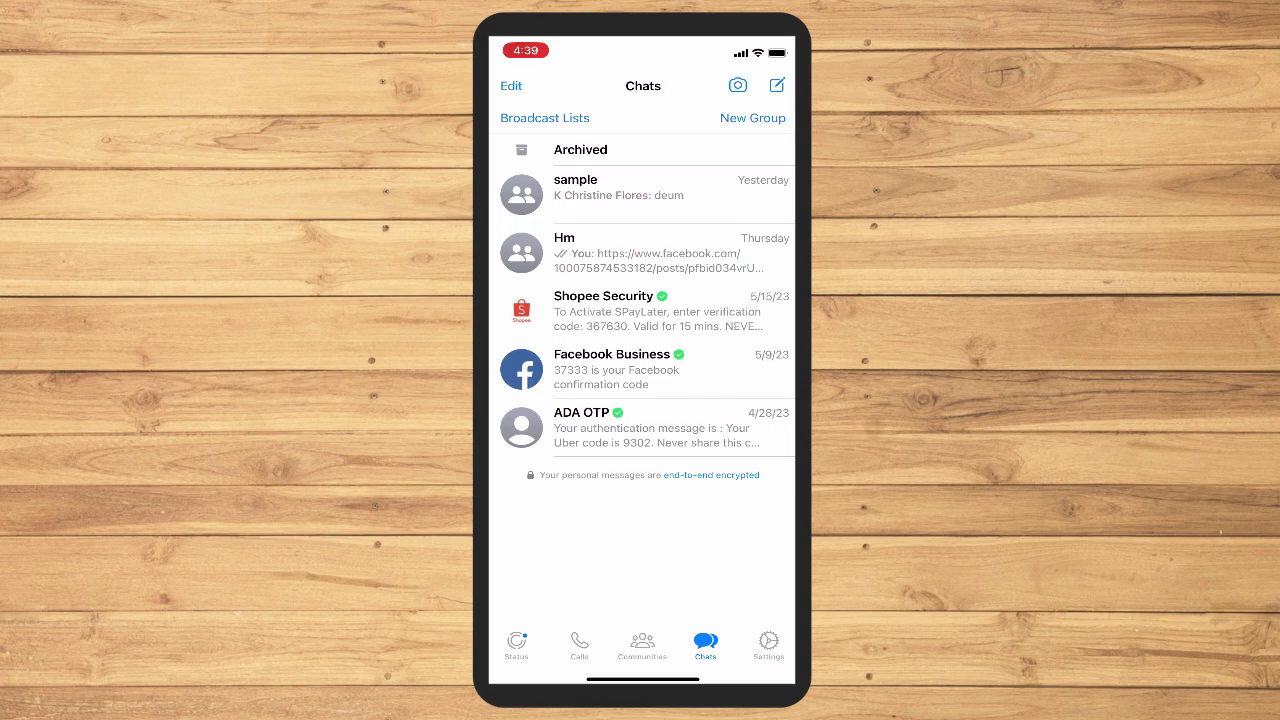
- Open the Archived row at the top of the Chats list to view archived chats
{"action": "left_click", "coordinate": [580, 149]}
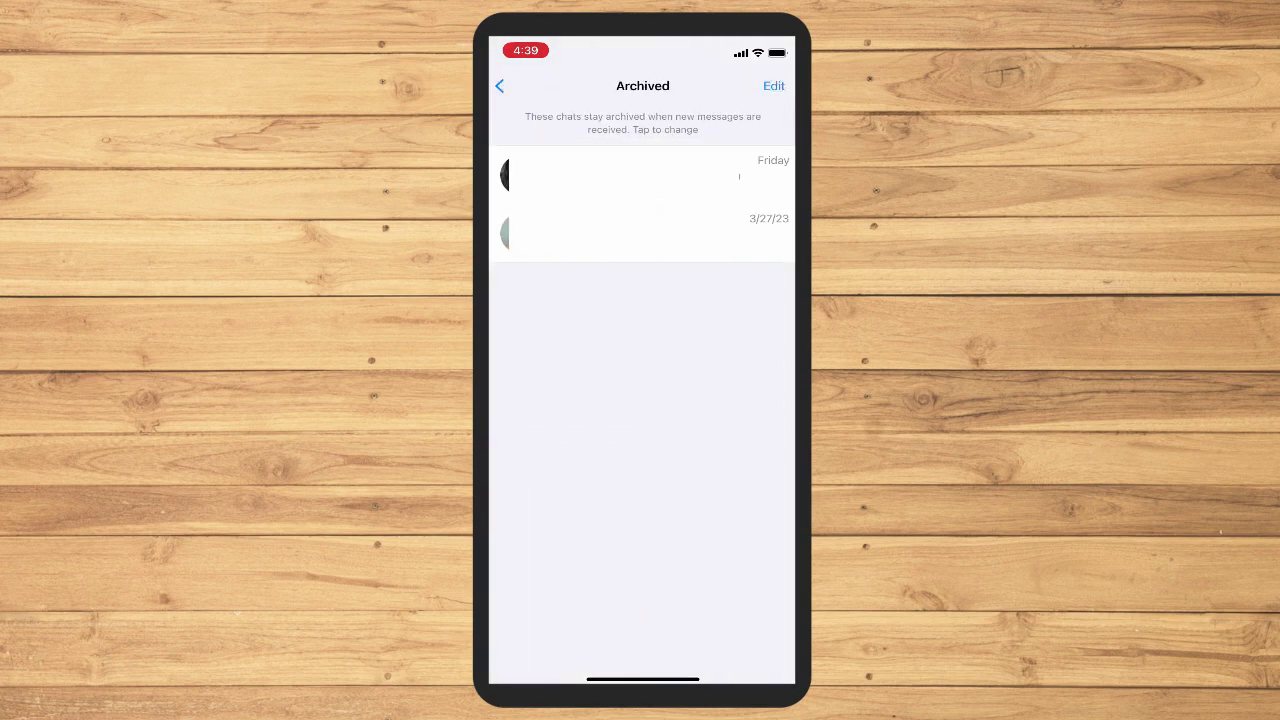